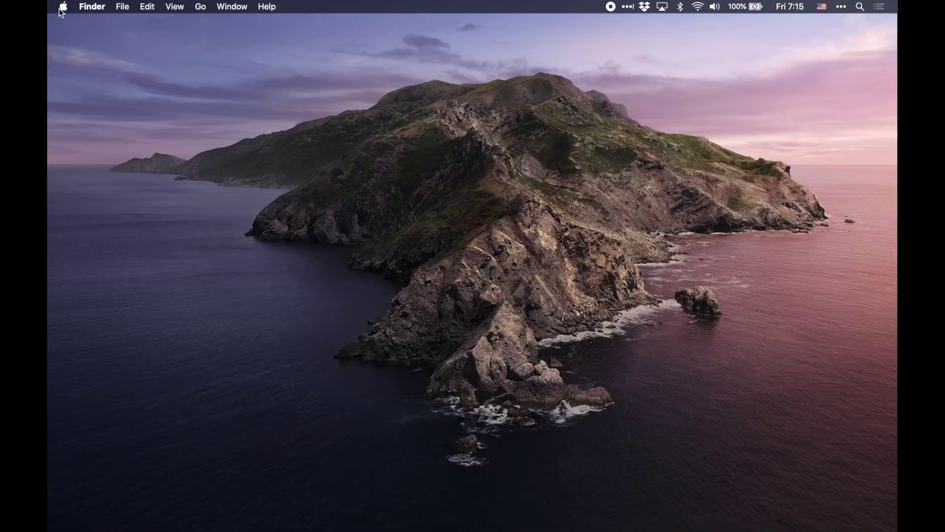
- Open About This Mac's Overview and highlight the 'MacBook Pro (Retina, 15-inch, Mid 2015)' model line
left_click(60, 8)
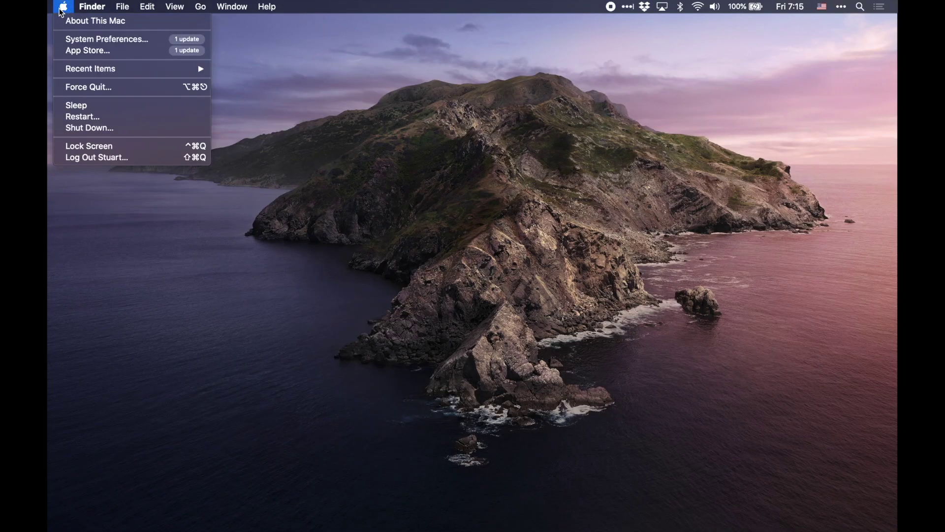
left_click(140, 21)
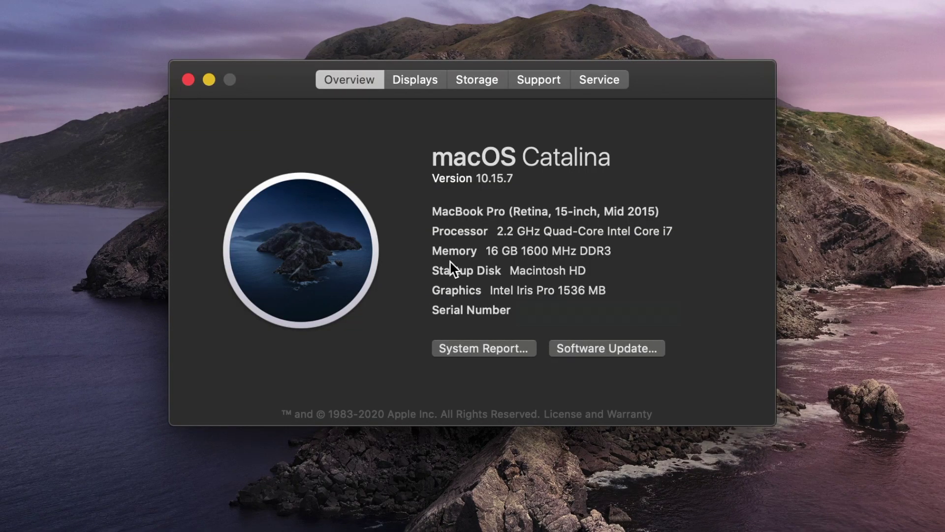
left_click(437, 211)
left_click(433, 210)
left_click_drag(432, 211, 665, 211)
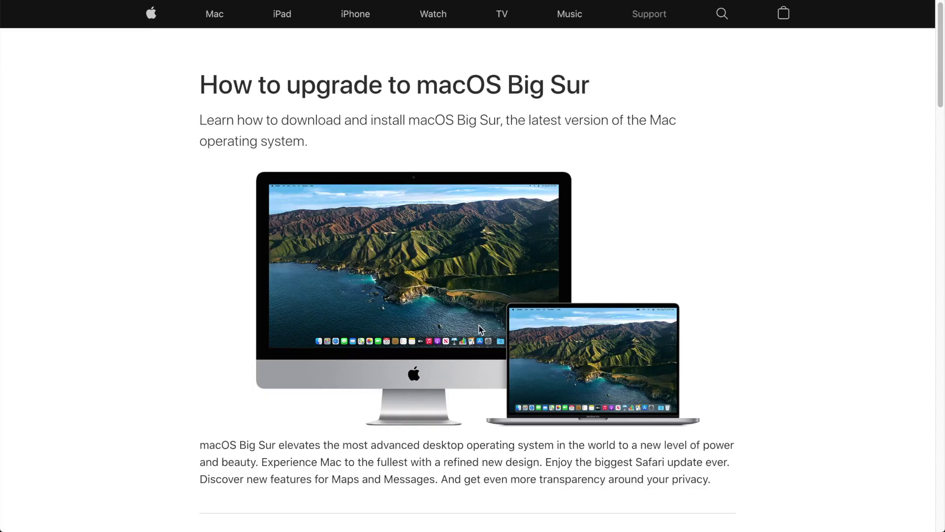
- Open Apple's complete Big Sur compatible-computers list and highlight MacBook Pro (Retina, 15-inch, Mid 2015)
scroll(479, 326, "down", 5)
scroll(479, 325, "down", 5)
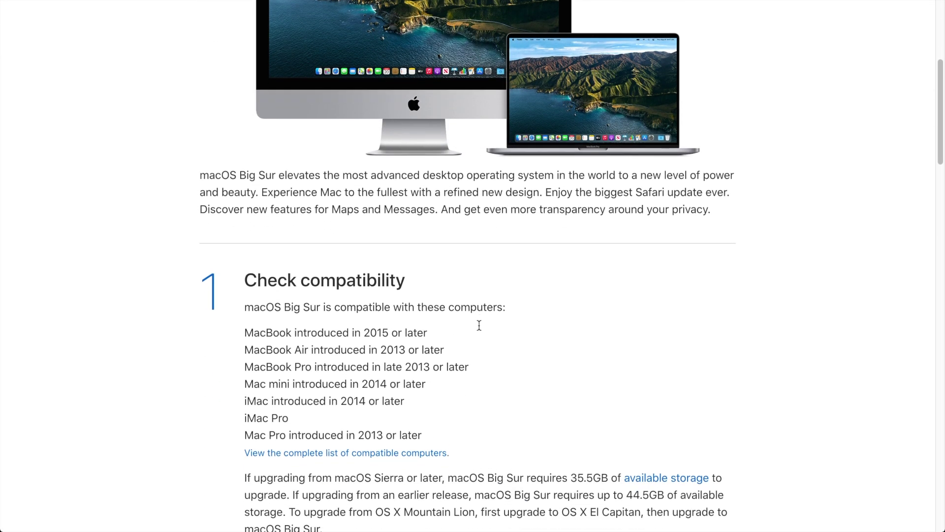
left_click(325, 313)
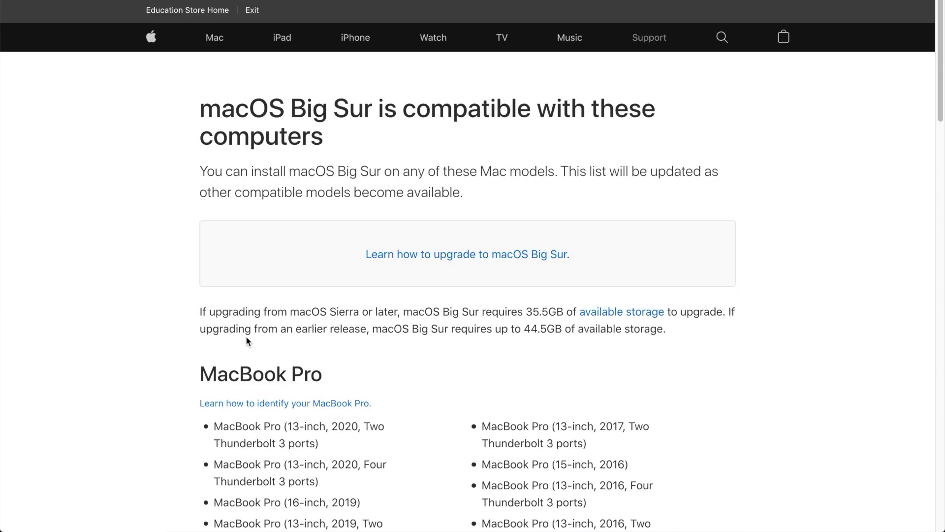
scroll(377, 356, "down", 6)
scroll(377, 354, "down", 1)
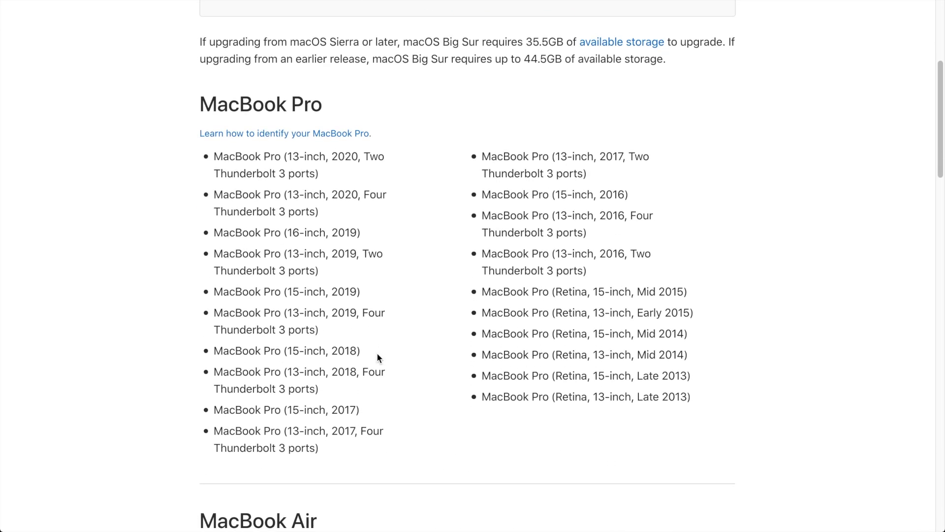
scroll(415, 340, "down", 3)
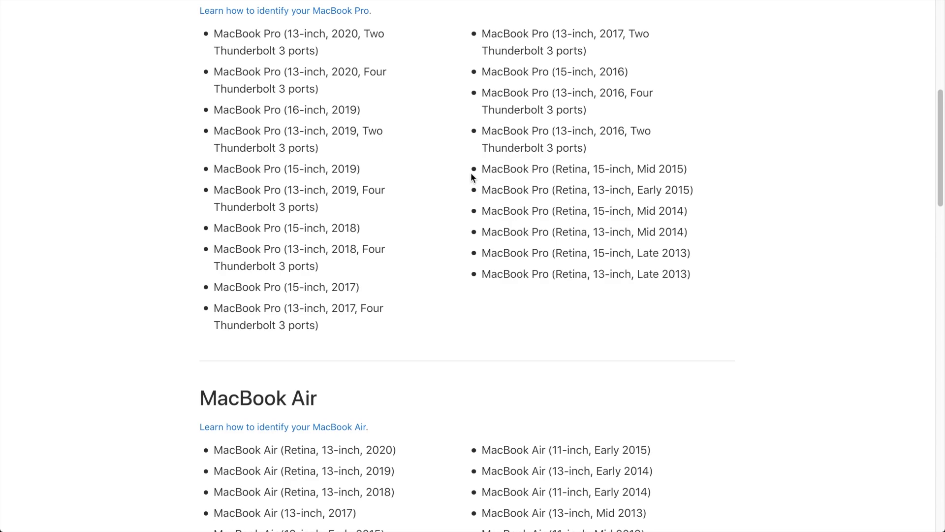
left_click_drag(474, 171, 688, 171)
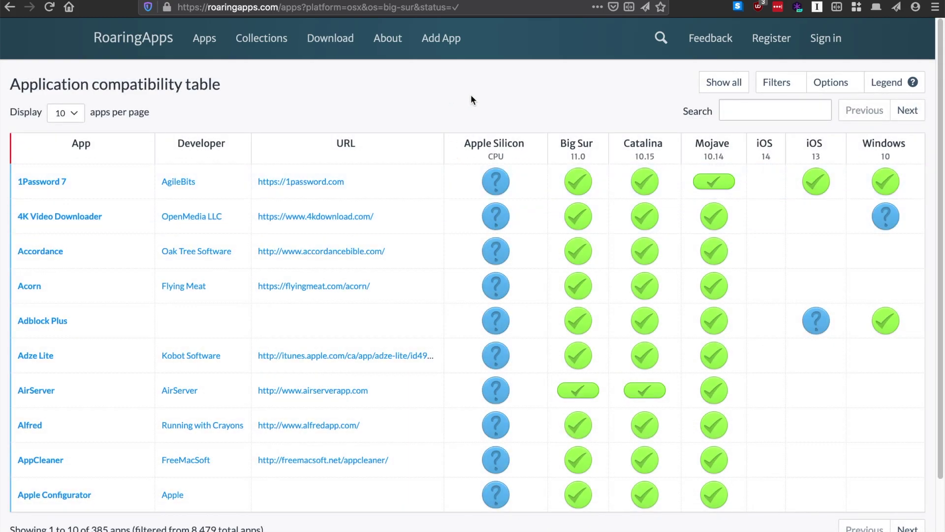
- Scroll through RoaringApps' Big Sur, Catalina and Mojave application compatibility table
scroll(419, 238, "down", 2)
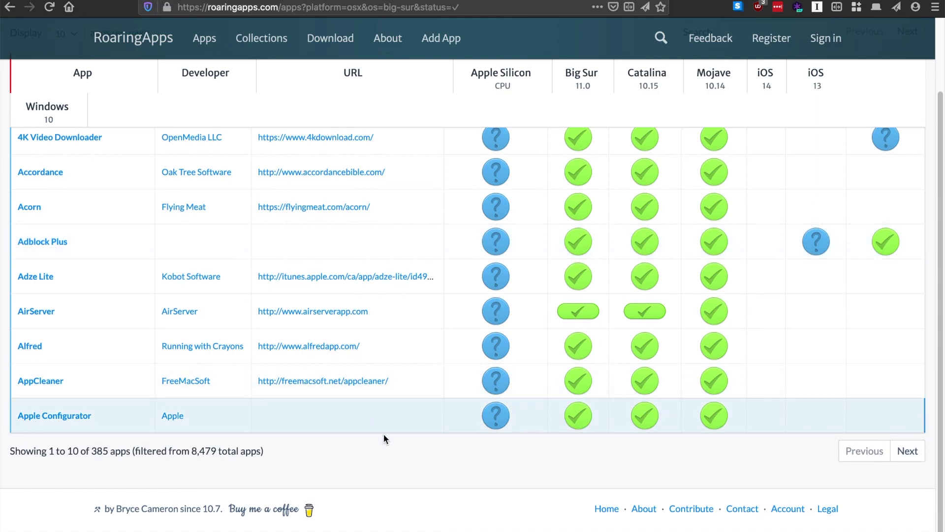
scroll(424, 489, "up", 2)
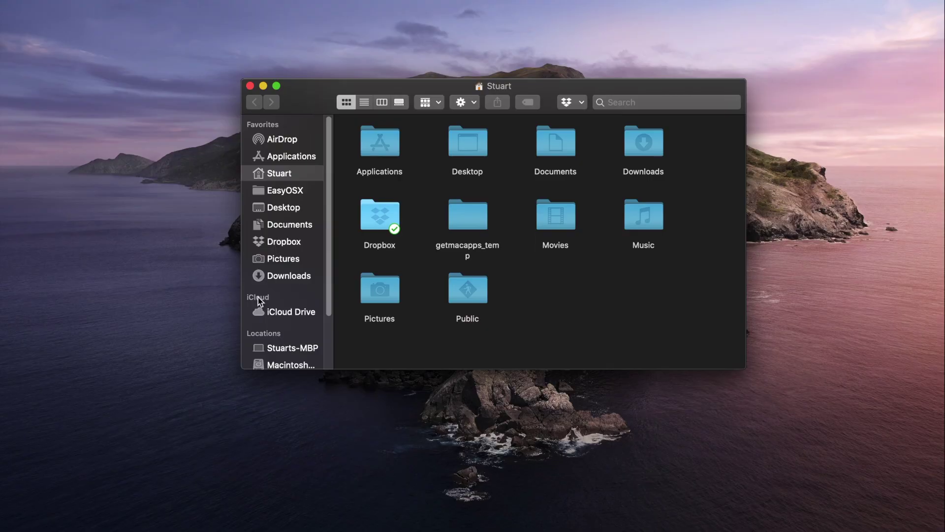
- Open Get Info for Macintosh HD from the Finder sidebar's Locations list
scroll(258, 297, "down", 5)
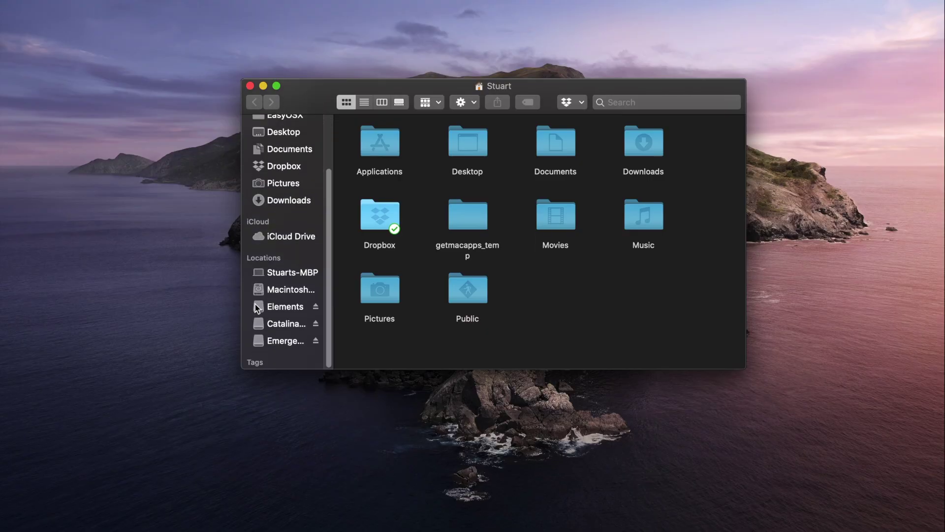
right_click(298, 294)
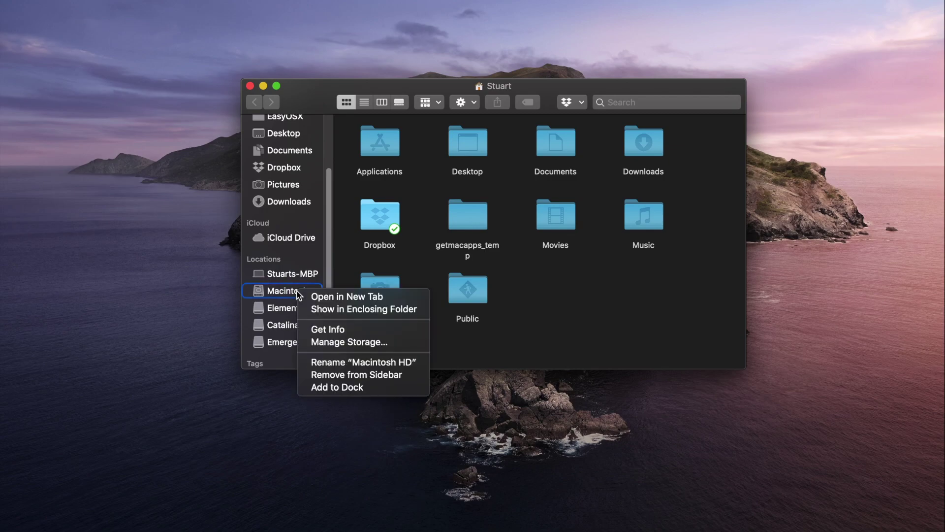
left_click(324, 331)
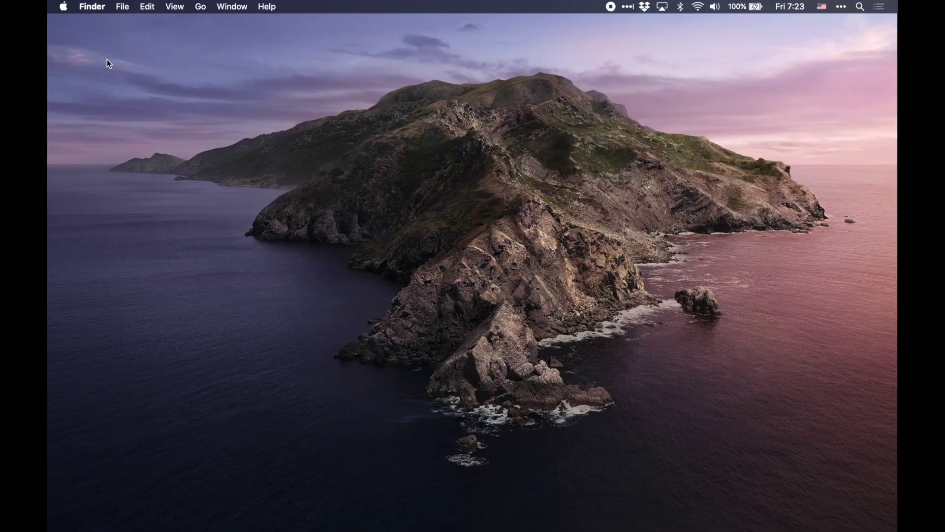
- Show About This Mac's Storage tab: Macintosh HD has 74.2 GB available of 250.79 GB
left_click(62, 7)
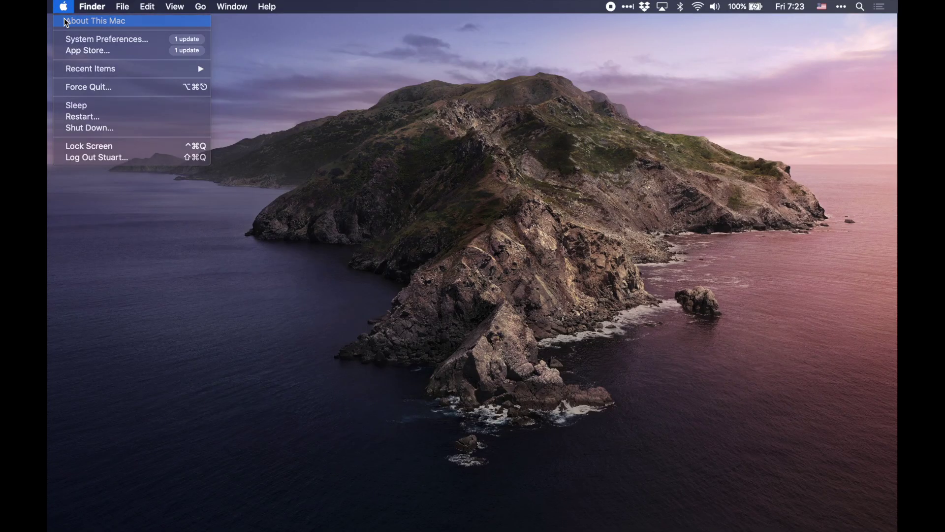
left_click(69, 20)
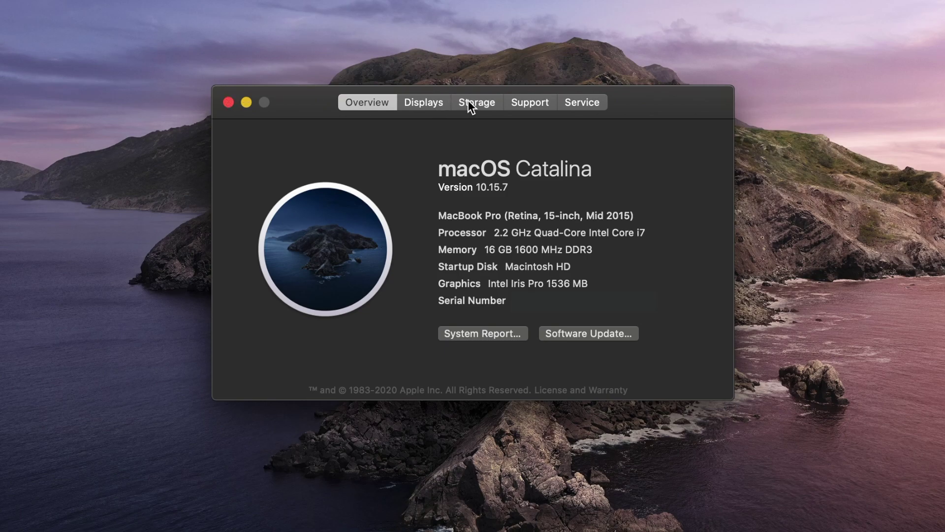
left_click(469, 104)
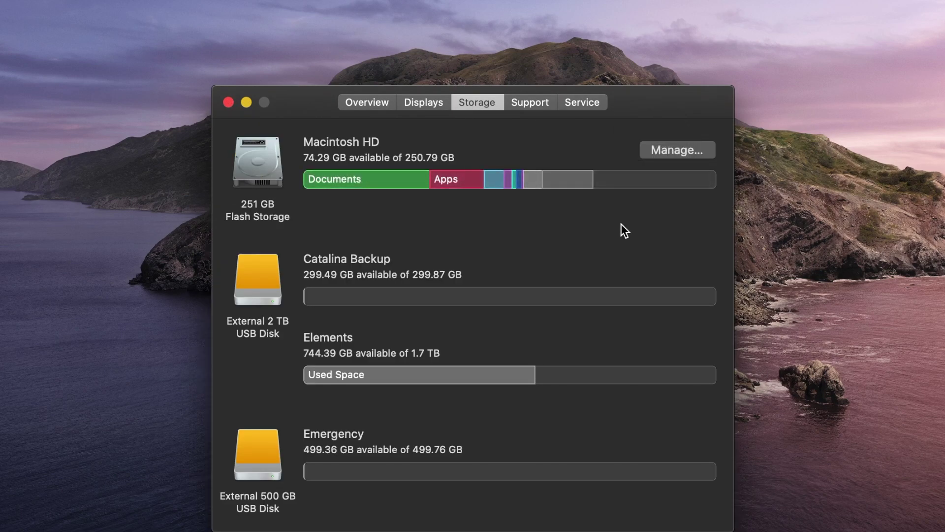
mouse_move(394, 183)
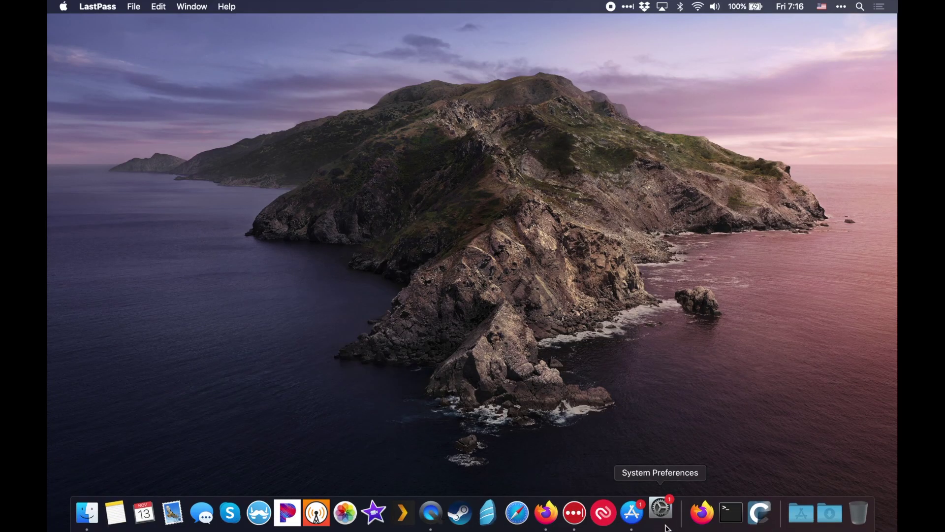
- Check Software Update in System Preferences and choose Upgrade Now for macOS Big Sur 11.0.1
left_click(661, 513)
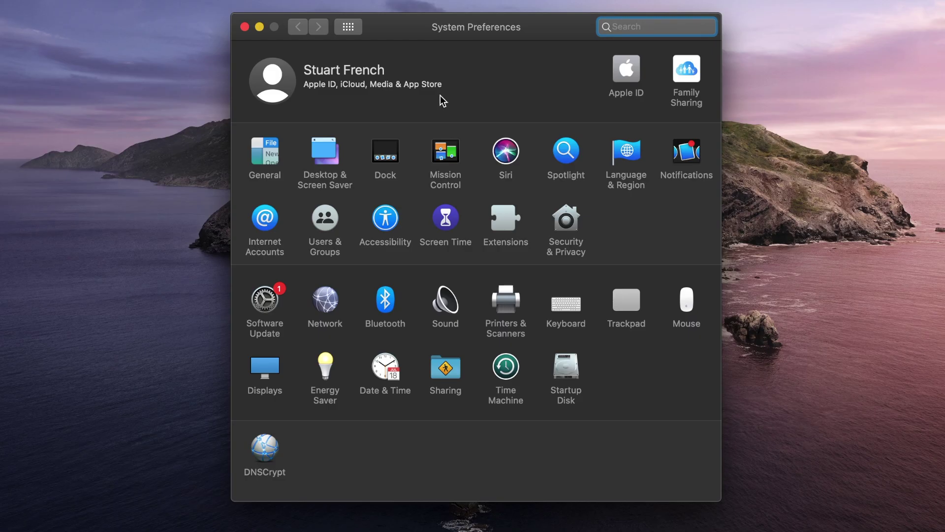
left_click(272, 305)
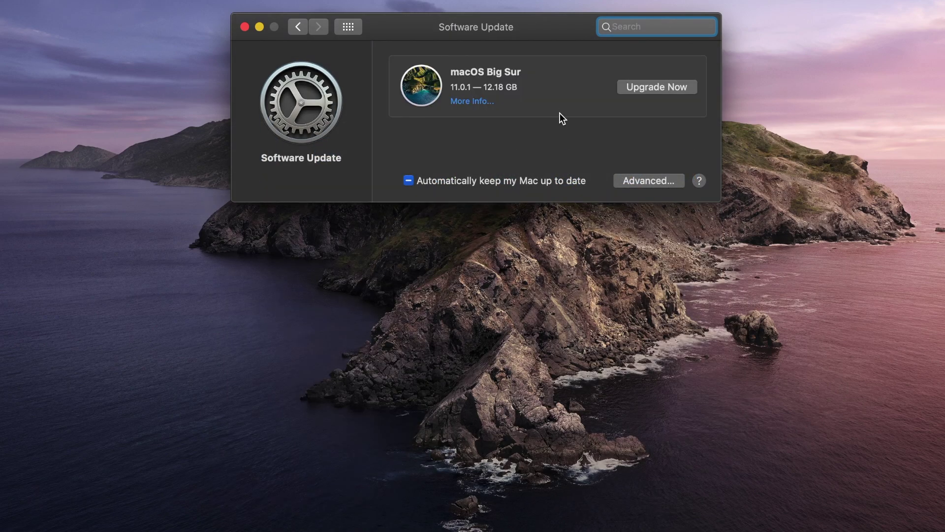
left_click(652, 93)
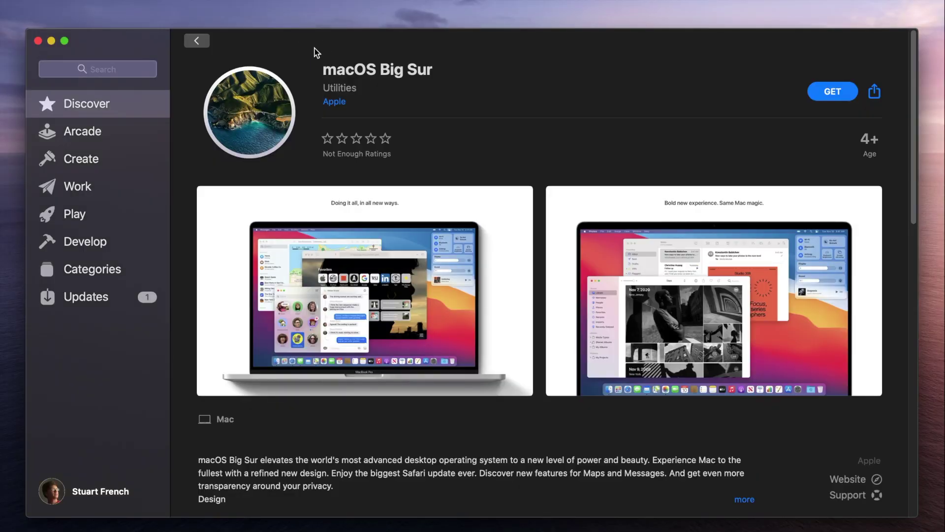
- Get and confirm the 12.18 GB macOS Big Sur 11.0.1 download, then close the App Store
scroll(449, 407, "down", 5)
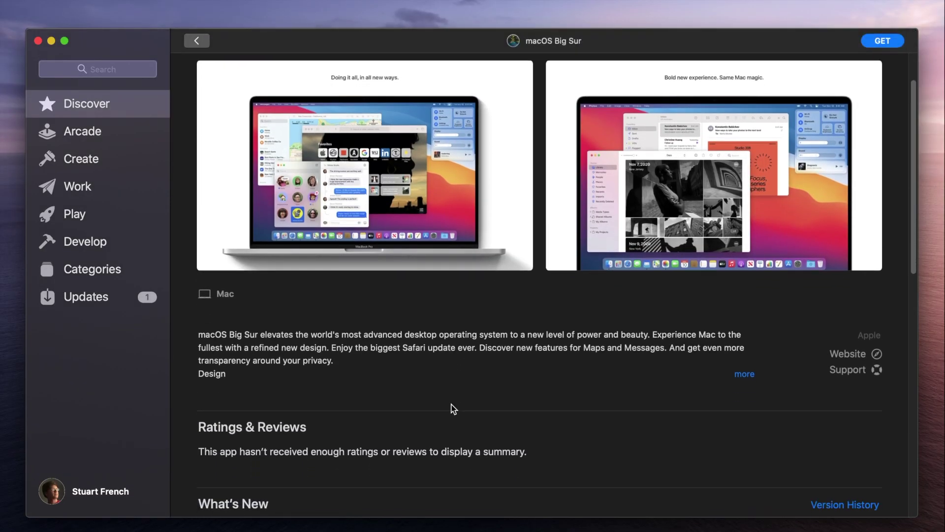
scroll(449, 407, "up", 5)
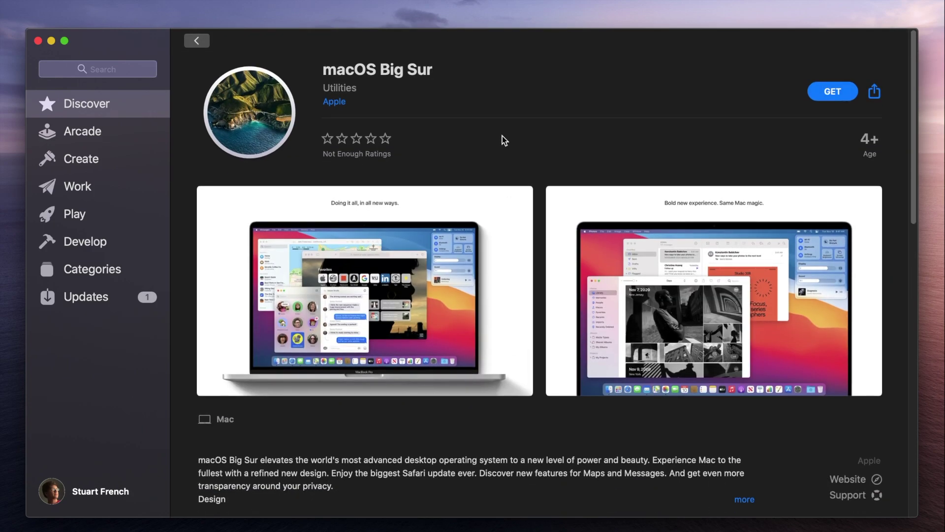
left_click(852, 95)
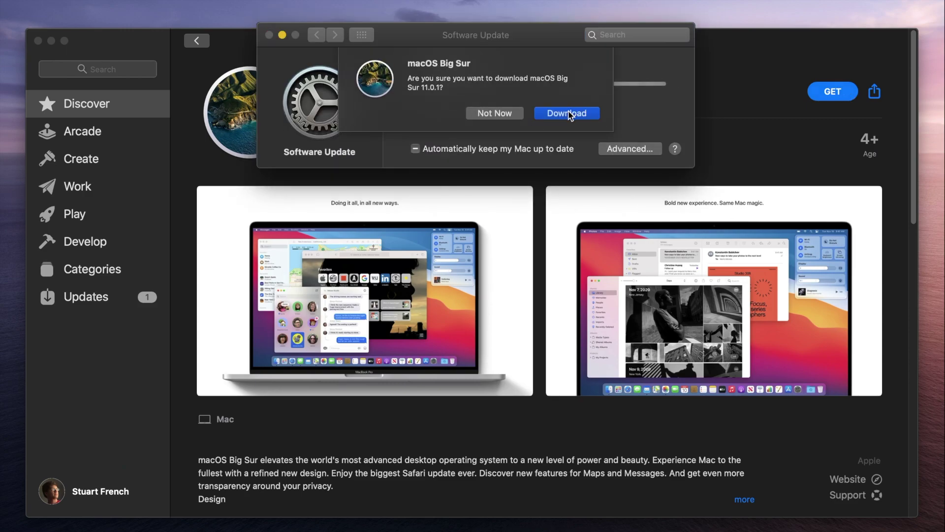
left_click(567, 114)
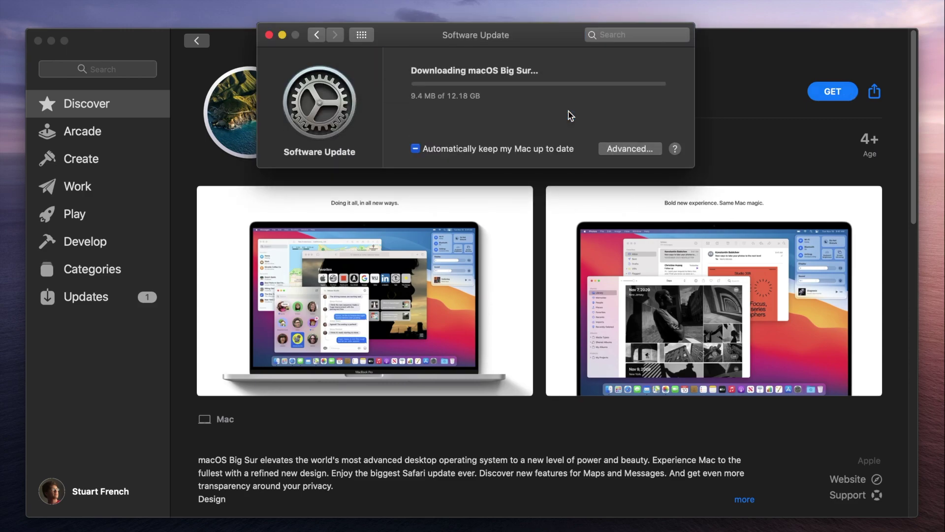
left_click(37, 41)
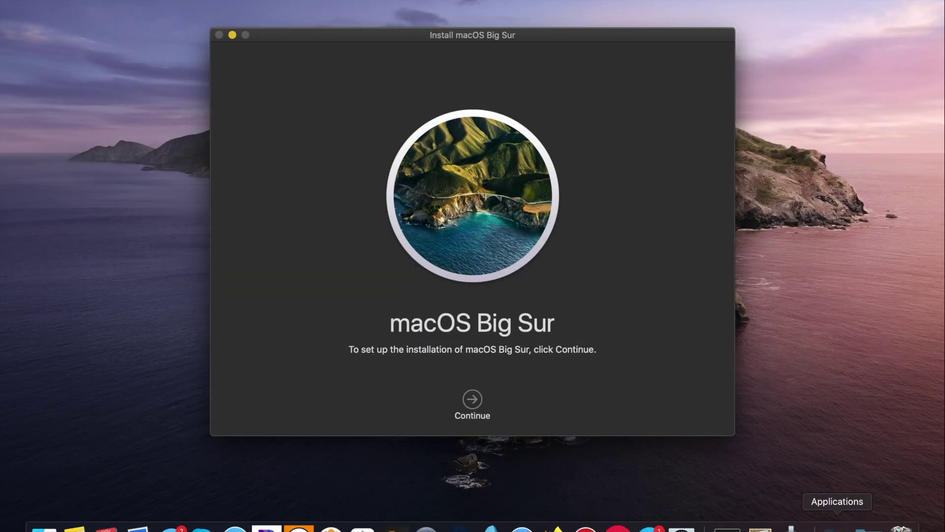
- Review the list of installed applications, then return to the Big Sur installer
left_click(837, 527)
scroll(744, 362, "down", 10)
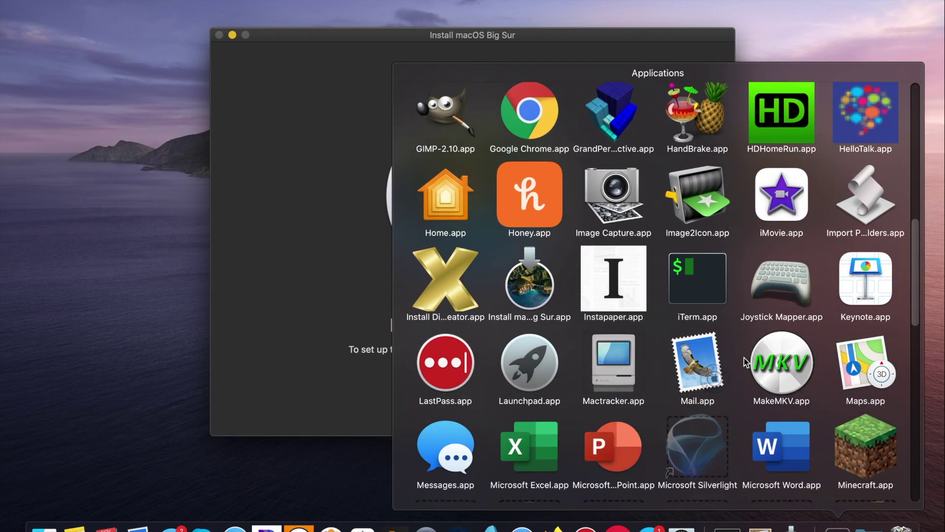
scroll(746, 362, "down", 1)
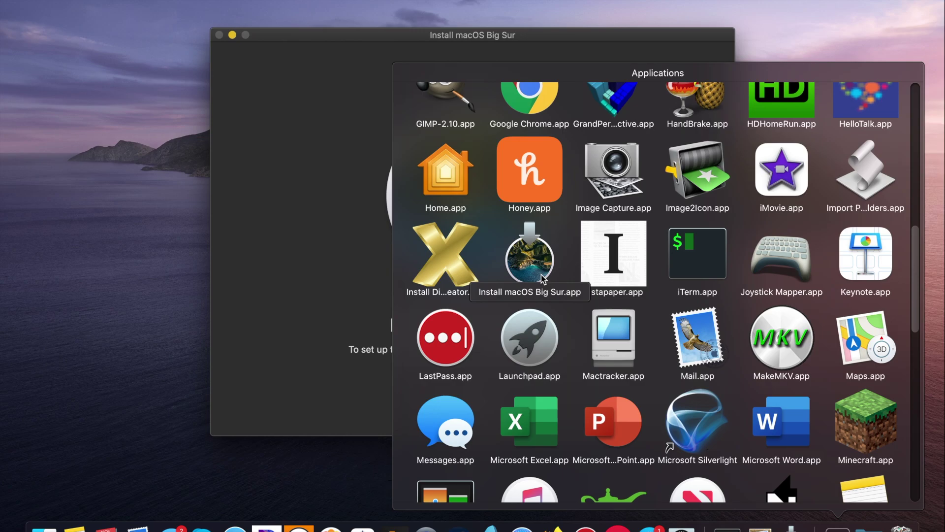
left_click(323, 306)
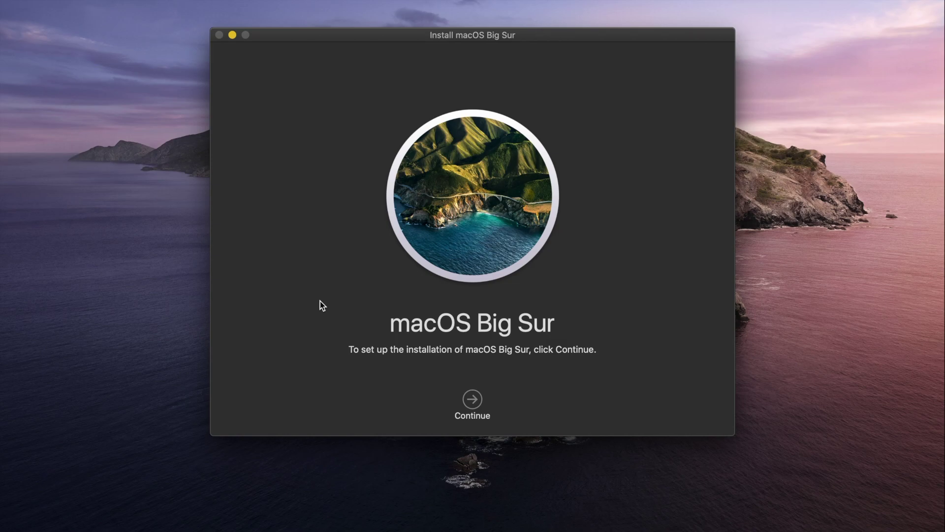
- Accept the Big Sur licence agreement and choose Macintosh HD as the install disk
left_click(474, 401)
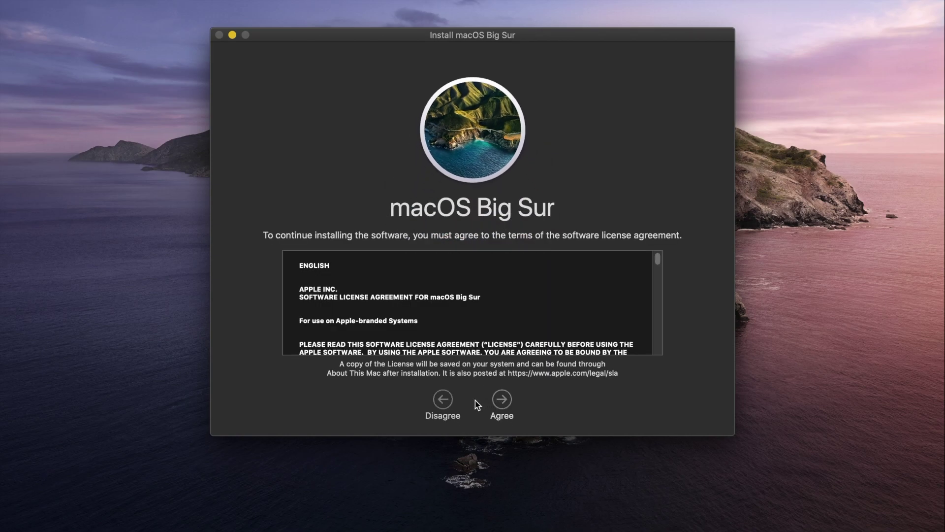
left_click(506, 400)
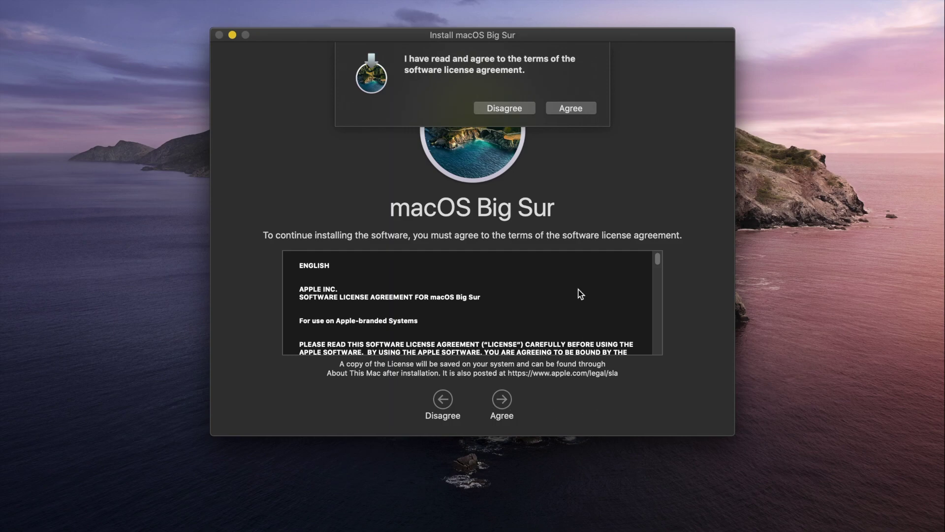
left_click(580, 107)
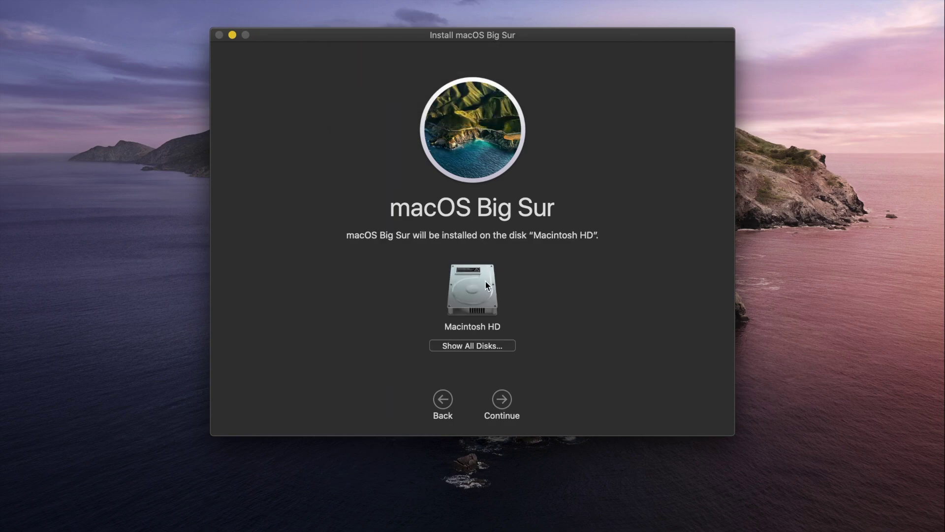
left_click(479, 301)
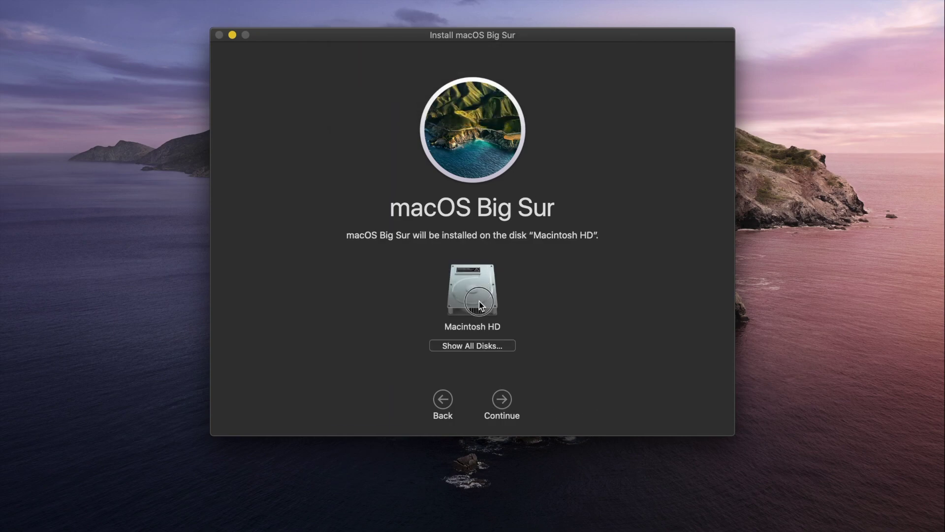
left_click(503, 401)
- Authenticate with the administrator password, then request cancelling the installation
key("super+v")
key("Return")
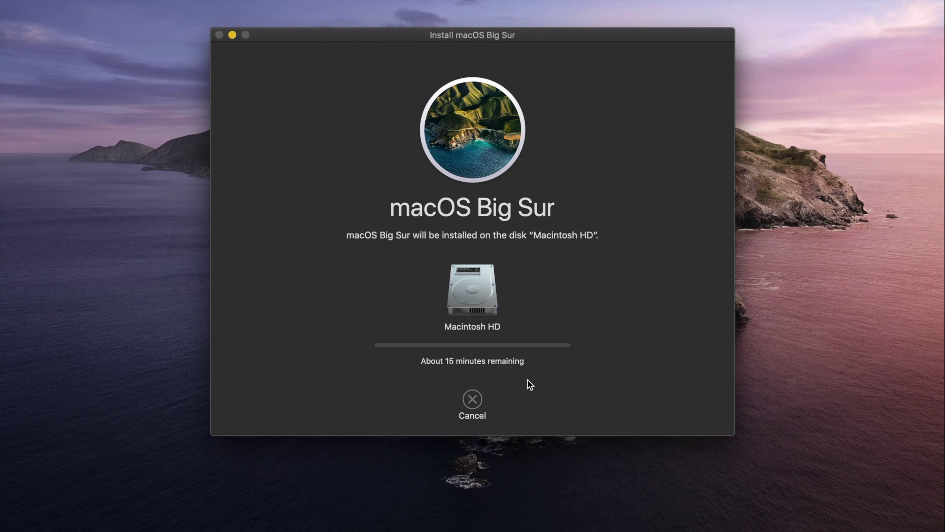
left_click(476, 404)
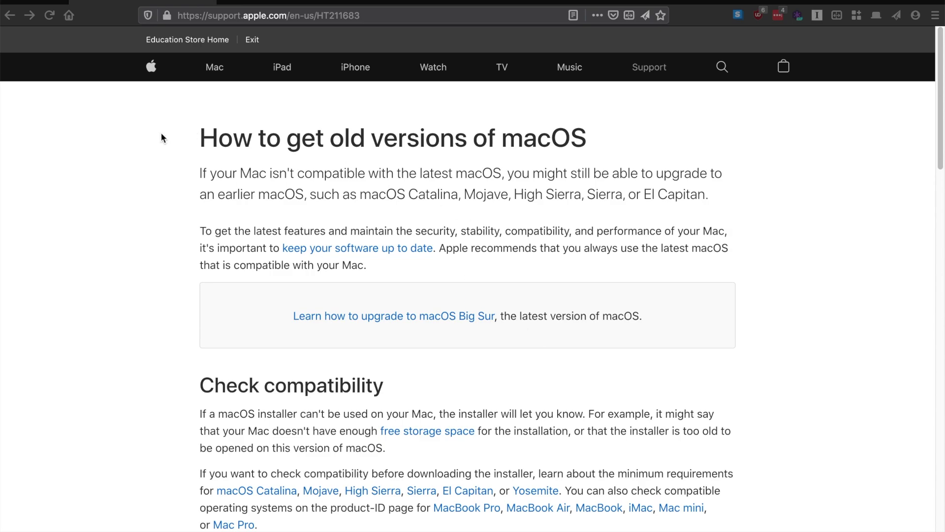
- Scroll to the Download macOS list of installers, from Catalina 10.15 down to Yosemite 10.10
scroll(186, 172, "down", 15)
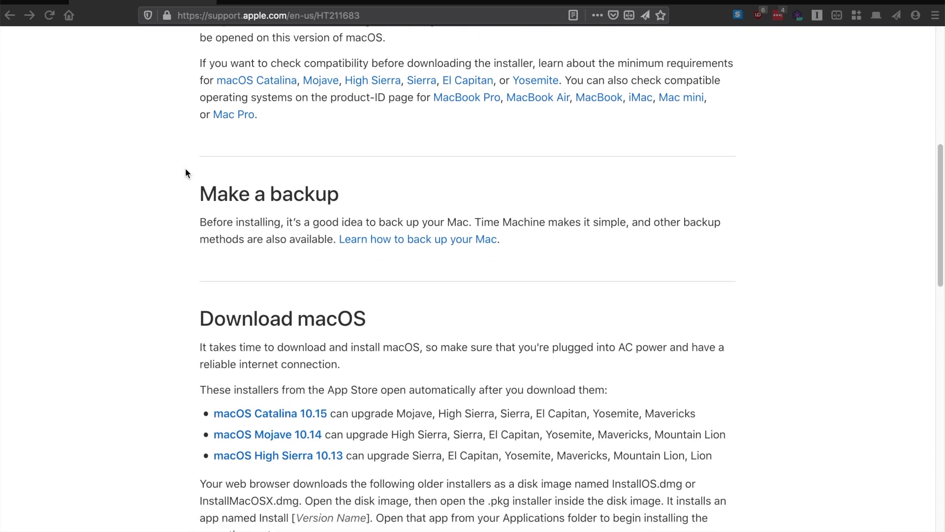
scroll(186, 170, "down", 3)
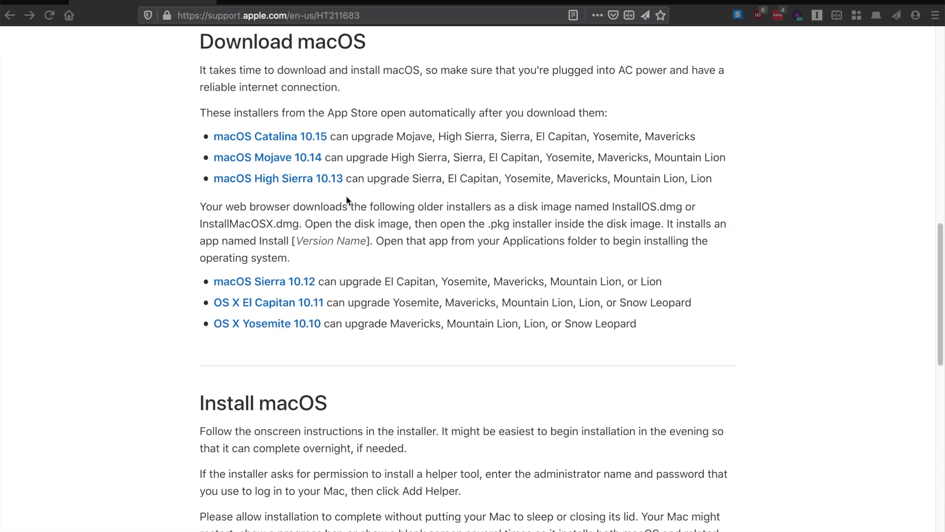